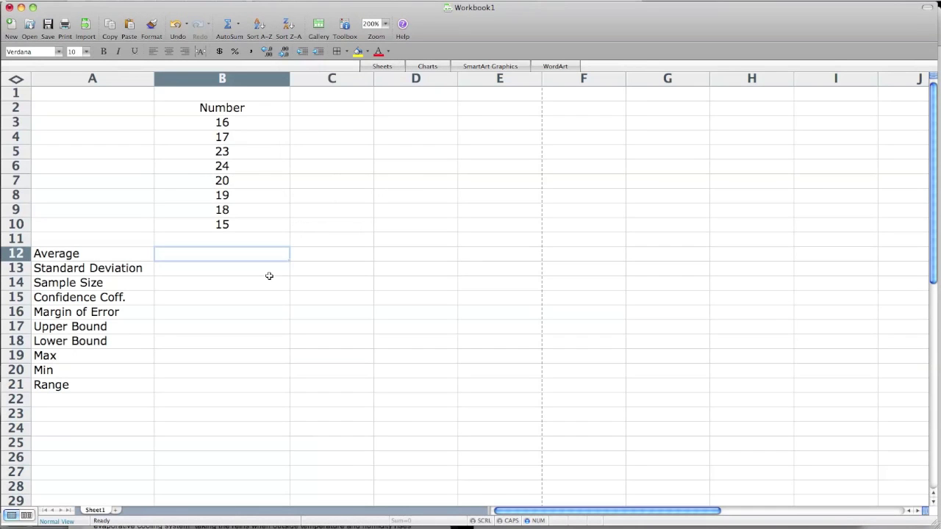
Enter =AVERAGE(B3:B10) in B12 so the Average row shows 19.0
{"action": "type", "text": "ave"}
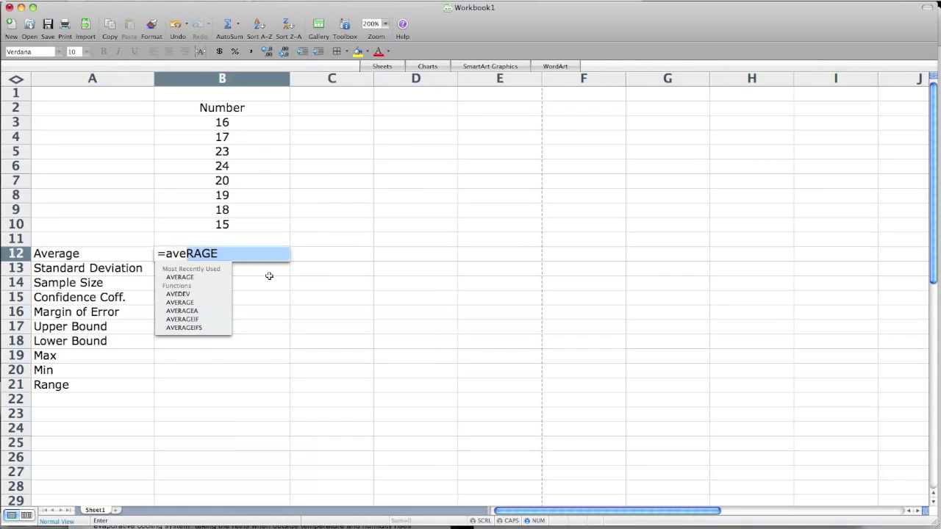
{"action": "type", "text": "rage("}
{"action": "key", "text": "BackSpace"}
{"action": "type", "text": "("}
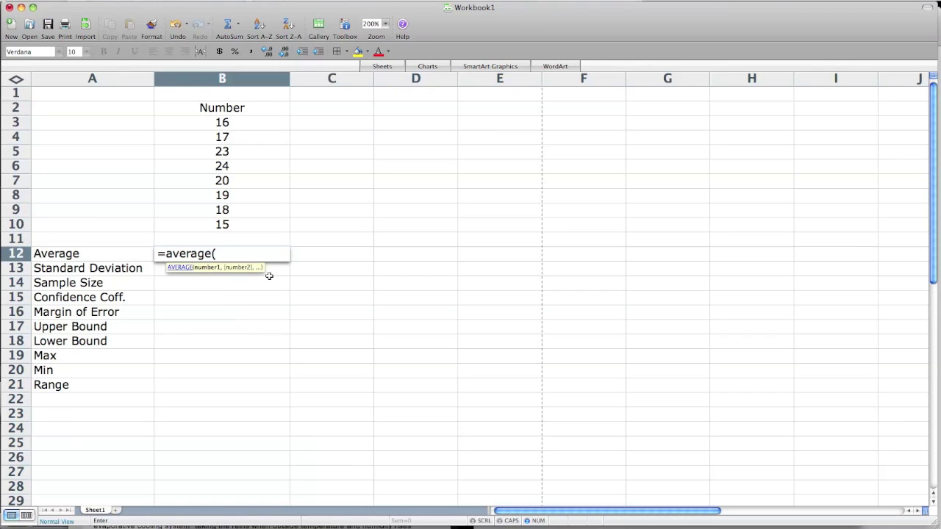
{"action": "left_click", "coordinate": [225, 122]}
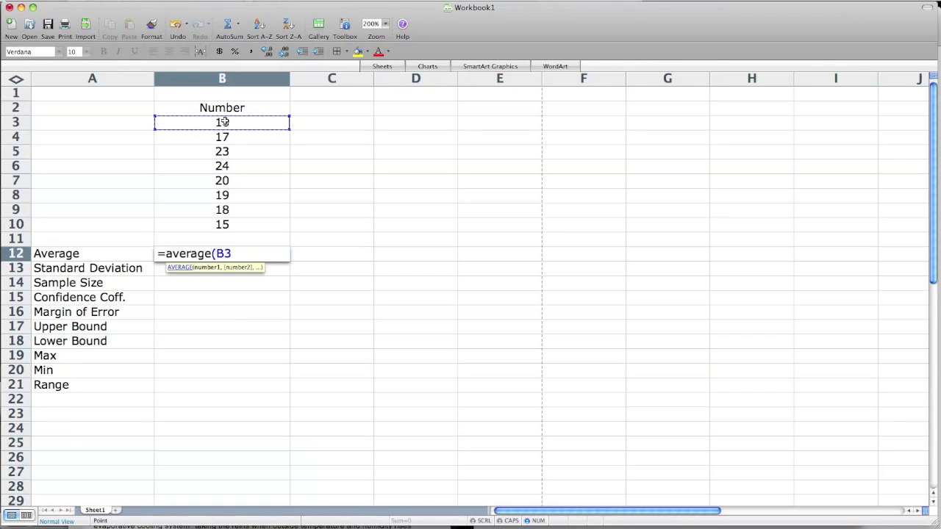
{"action": "left_click_drag", "start_coordinate": [222, 122], "coordinate": [226, 227]}
{"action": "type", "text": ")"}
{"action": "key", "text": "Return"}
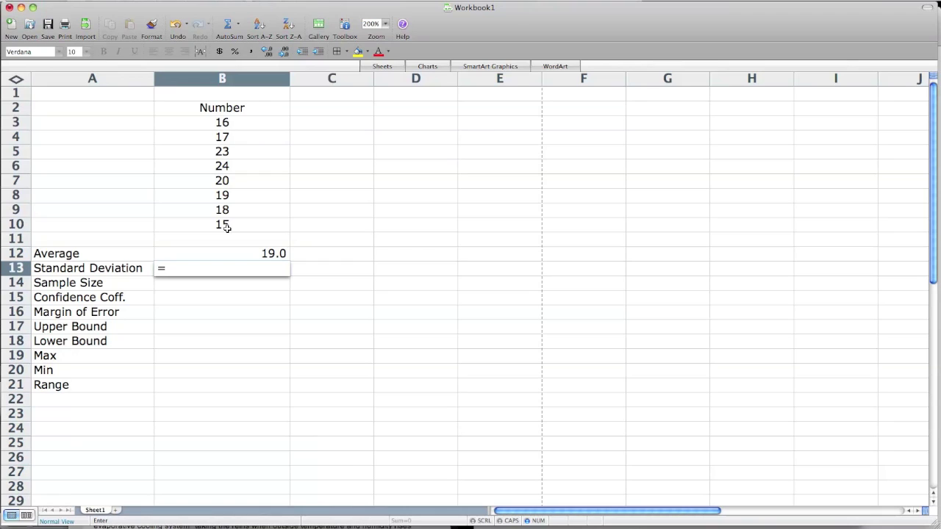
Enter =STDEVA(B3:B10) in B13, giving a standard deviation of 3.2
{"action": "type", "text": "st"}
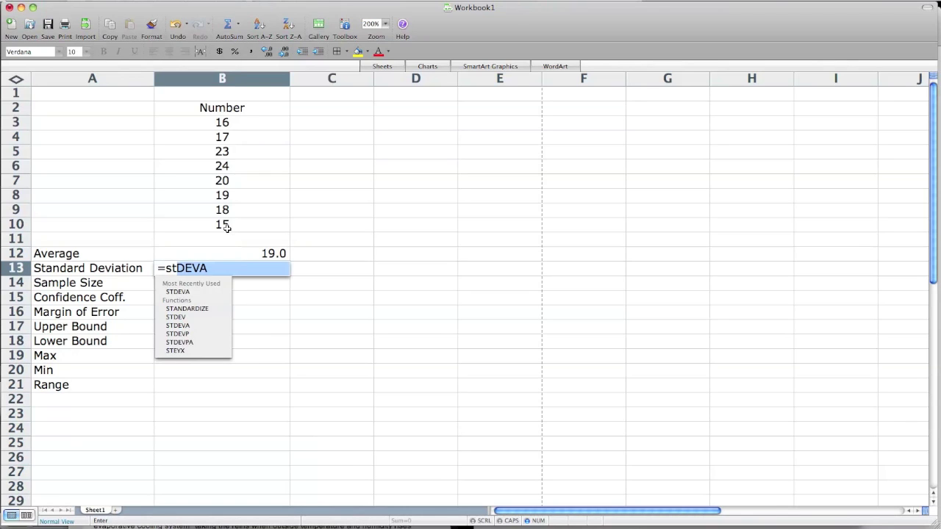
{"action": "type", "text": "devA"}
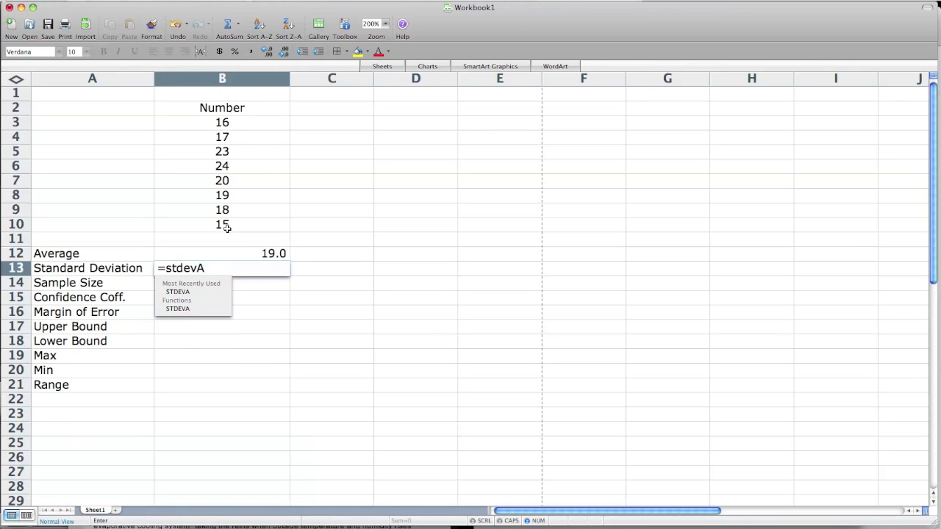
{"action": "type", "text": "("}
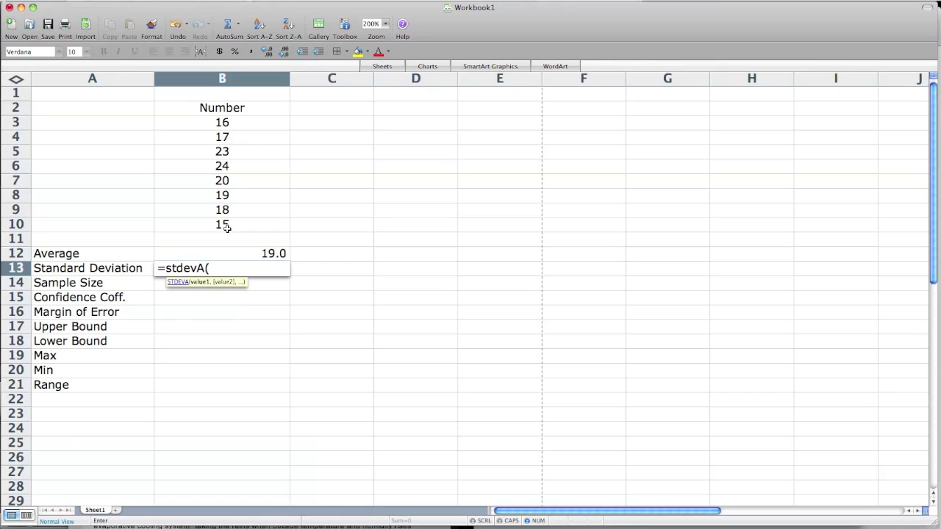
{"action": "left_click", "coordinate": [230, 123]}
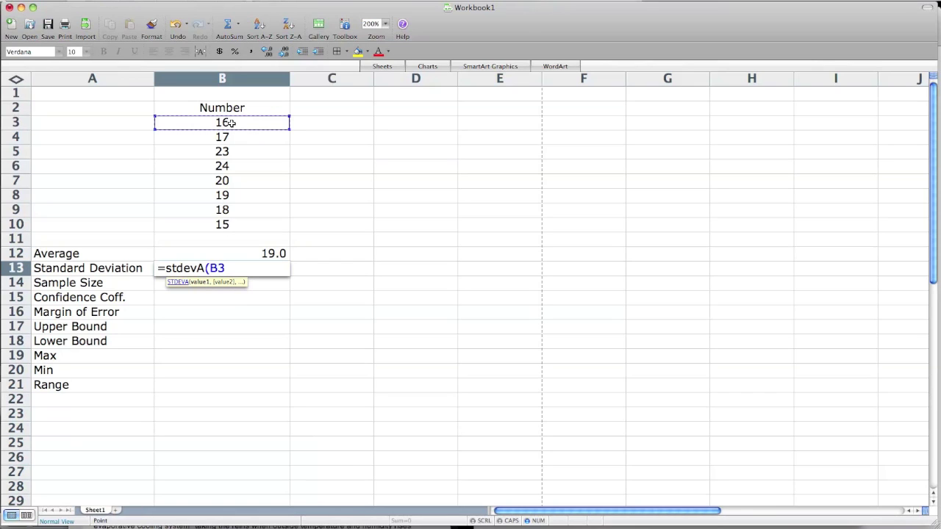
{"action": "left_click_drag", "start_coordinate": [230, 122], "coordinate": [238, 225]}
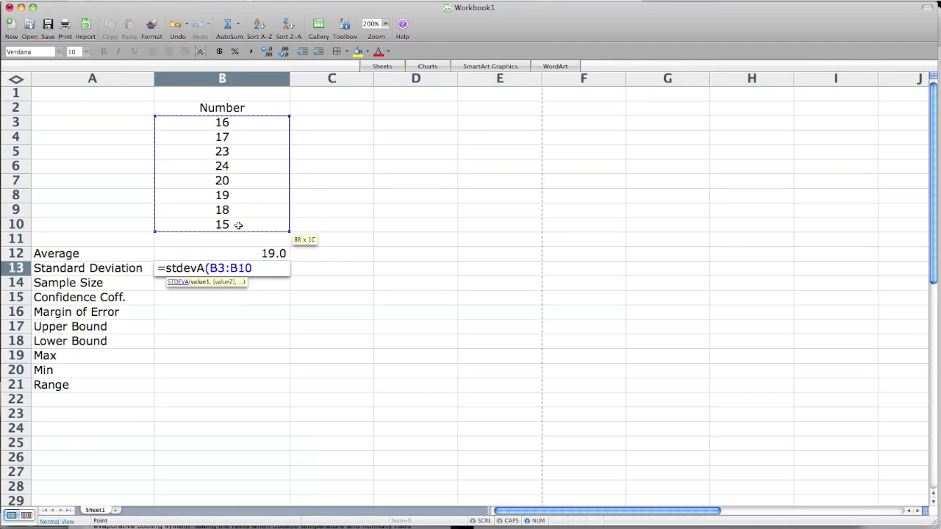
{"action": "type", "text": ")"}
{"action": "key", "text": "Return"}
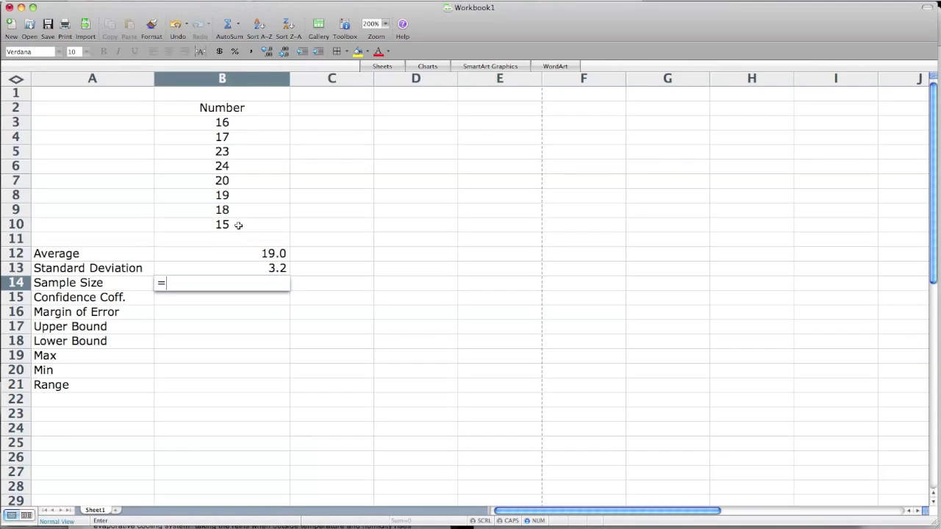
Enter =COUNT(B3:B10) in B14 for a sample size of 8, and 1.96 in B15
{"action": "type", "text": "count"}
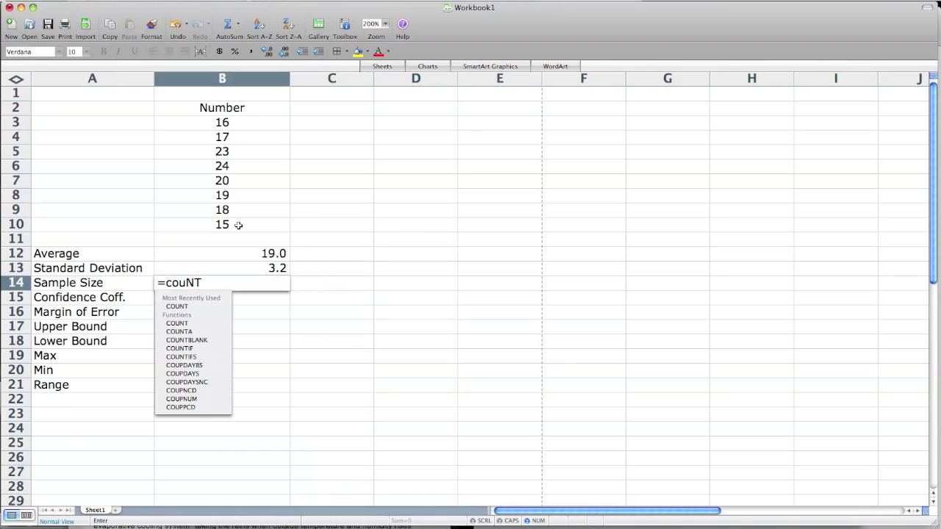
{"action": "type", "text": "("}
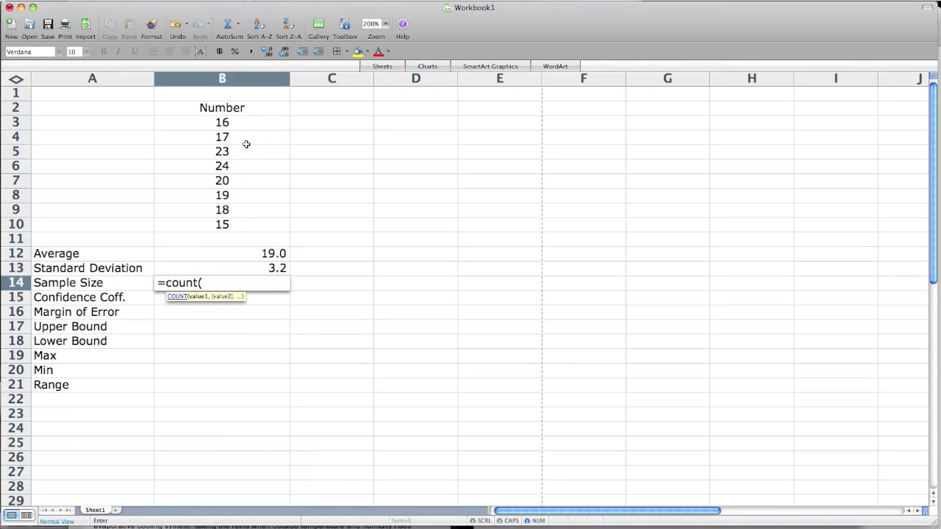
{"action": "left_click", "coordinate": [228, 122]}
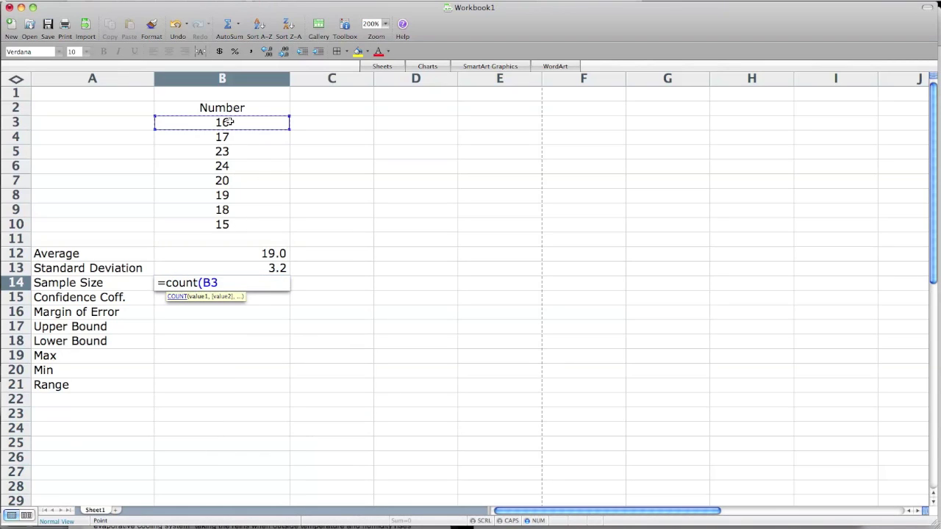
{"action": "left_click_drag", "start_coordinate": [229, 122], "coordinate": [238, 223]}
{"action": "type", "text": ")"}
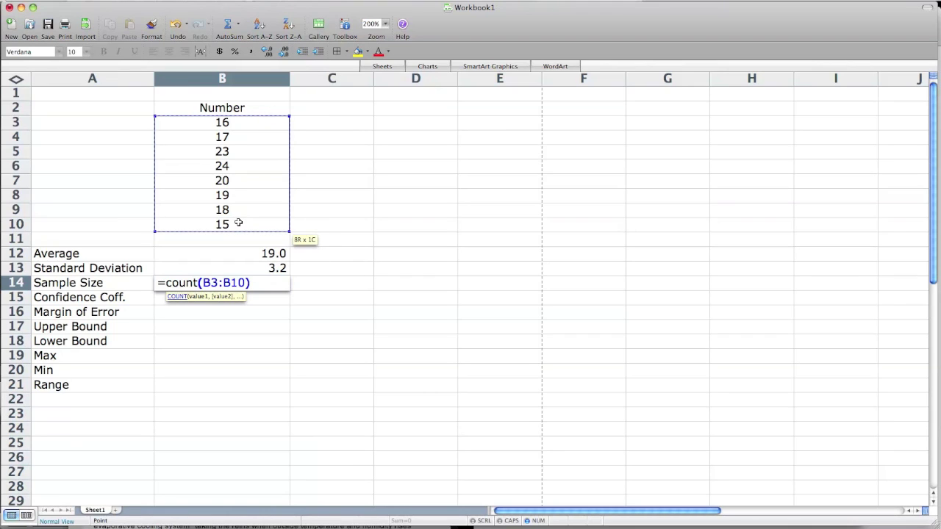
{"action": "key", "text": "Return"}
{"action": "type", "text": "1.96"}
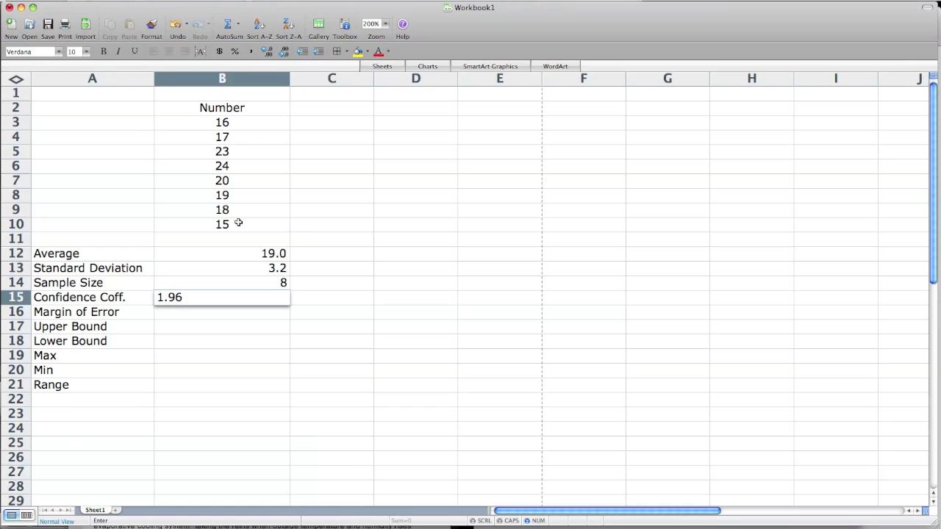
{"action": "key", "text": "Return"}
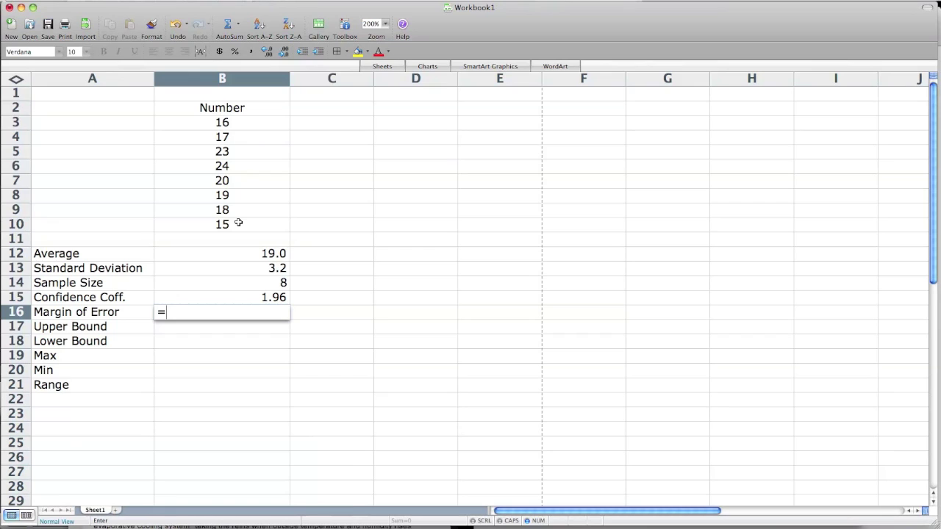
Enter the margin of error formula =(B15*B13)/(B14^.5) in B16, giving 2.22
{"action": "left_click", "coordinate": [265, 299]}
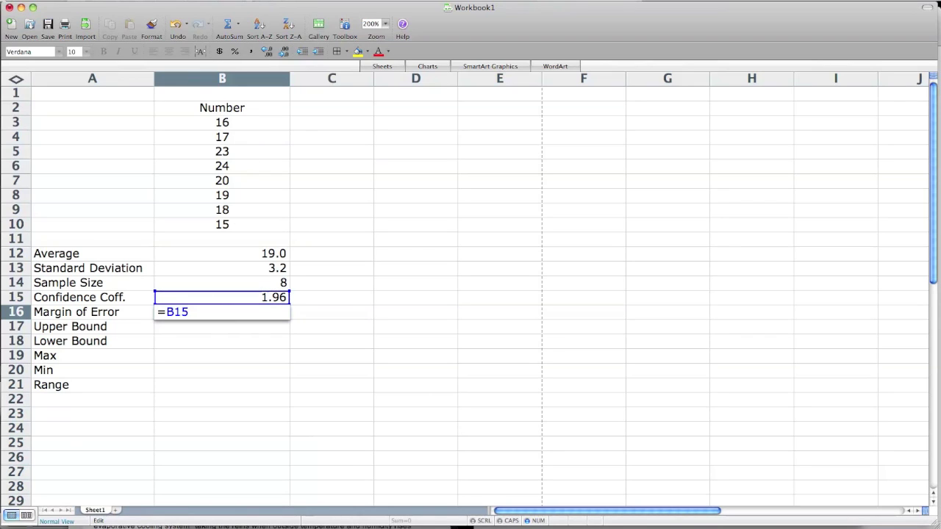
{"action": "type", "text": "*"}
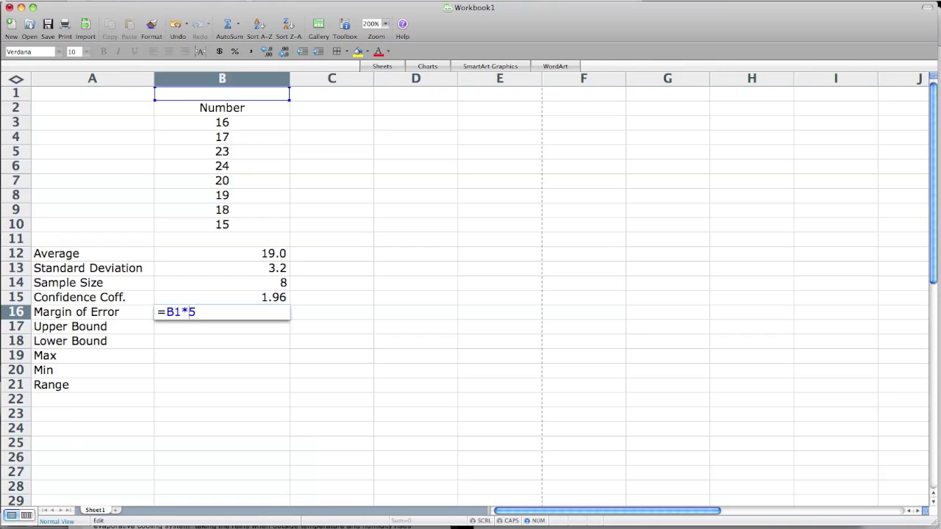
{"action": "key", "text": "Delete"}
{"action": "key", "text": "BackSpace"}
{"action": "key", "text": "BackSpace"}
{"action": "key", "text": "BackSpace"}
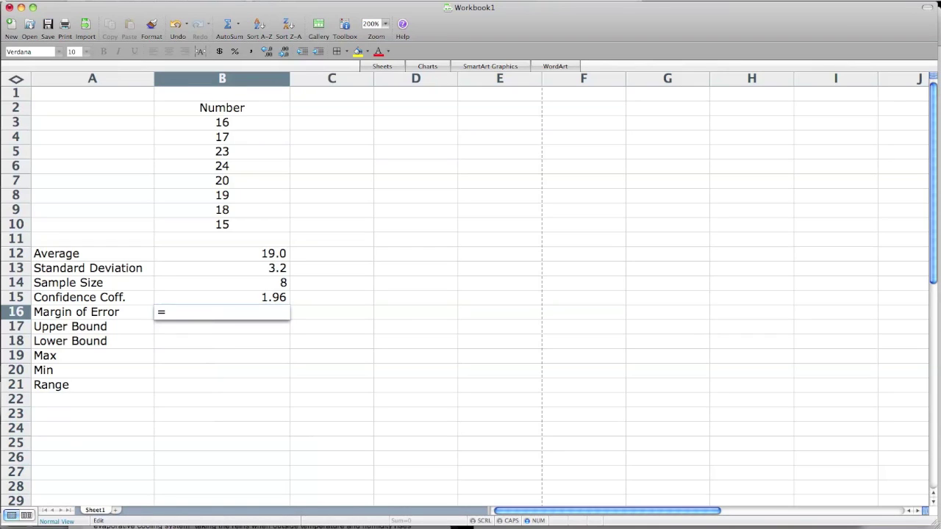
{"action": "left_click", "coordinate": [265, 298]}
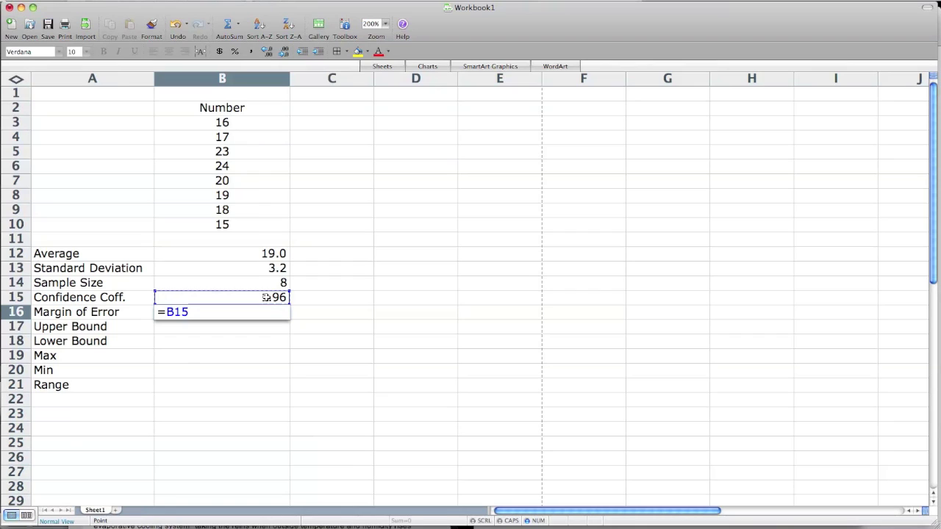
{"action": "type", "text": "*"}
{"action": "left_click", "coordinate": [272, 268]}
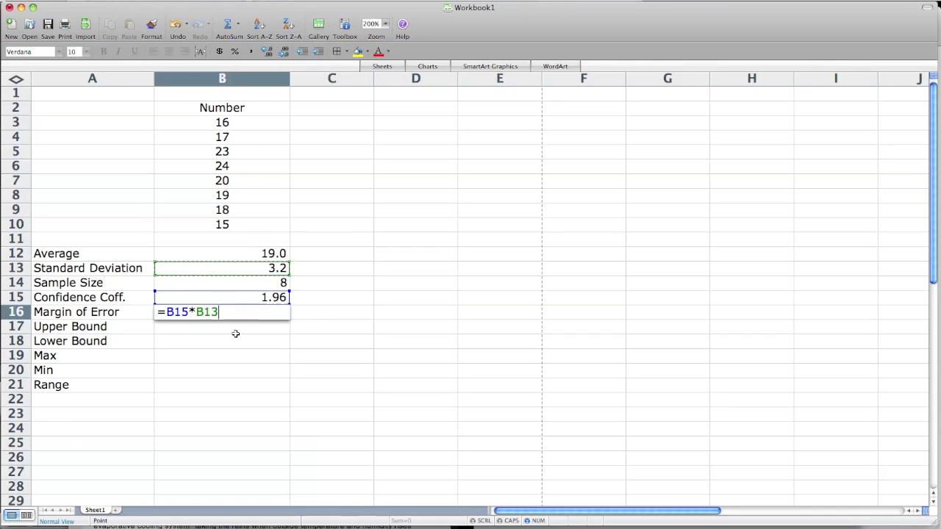
{"action": "type", "text": "/"}
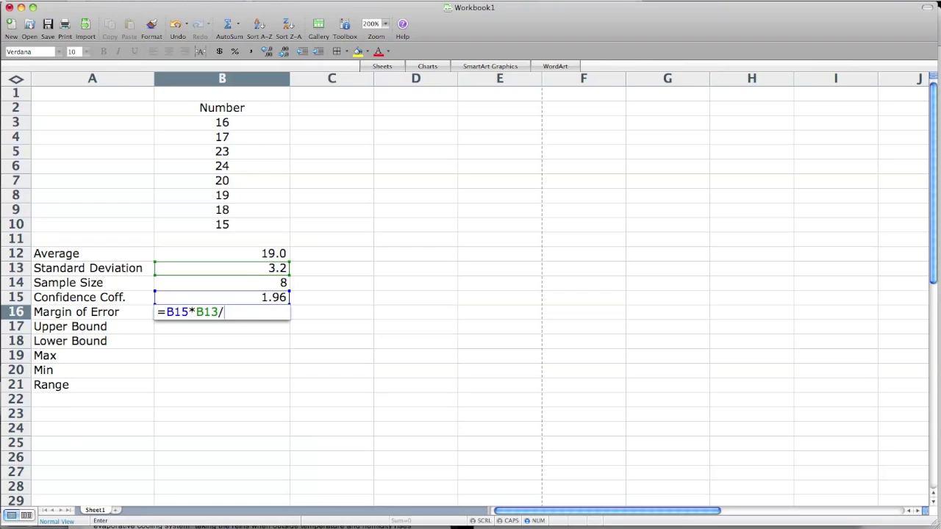
{"action": "left_click", "coordinate": [282, 283]}
{"action": "type", "text": "^.5"}
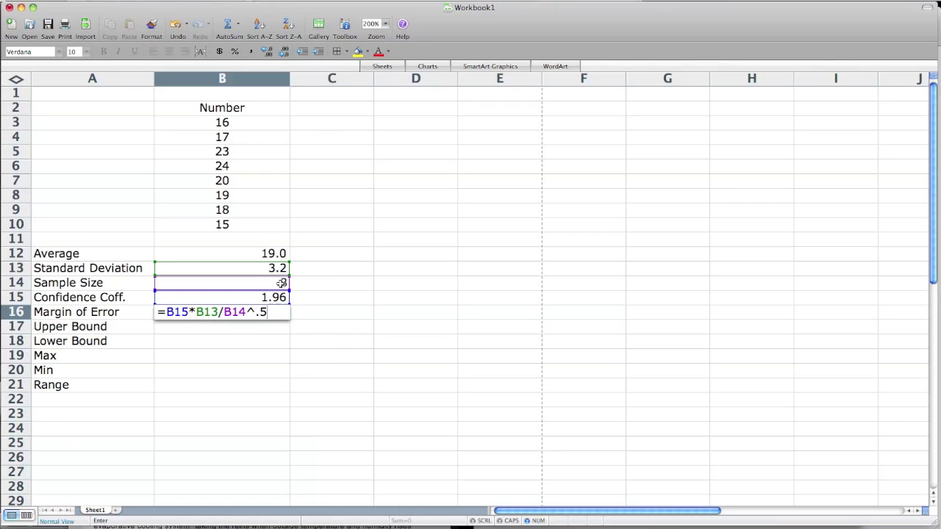
{"action": "type", "text": ")"}
{"action": "key", "text": "F2"}
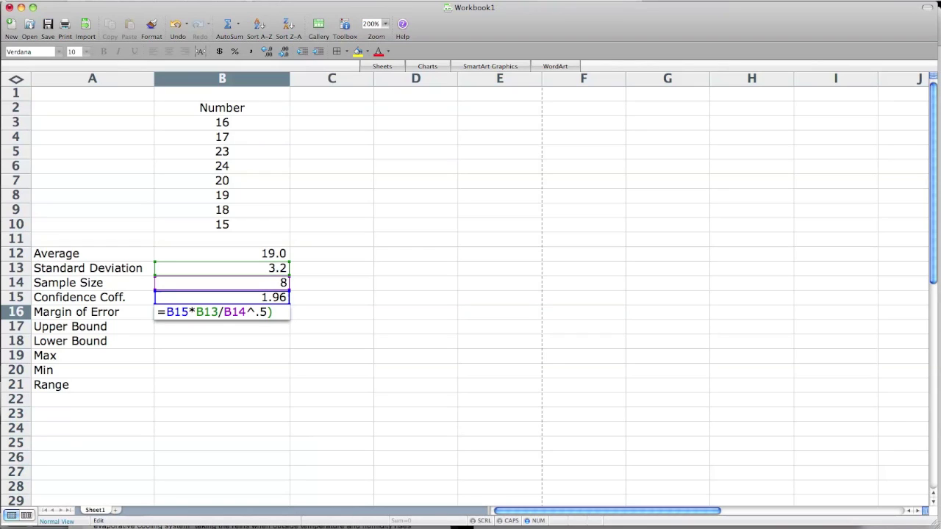
{"action": "type", "text": "("}
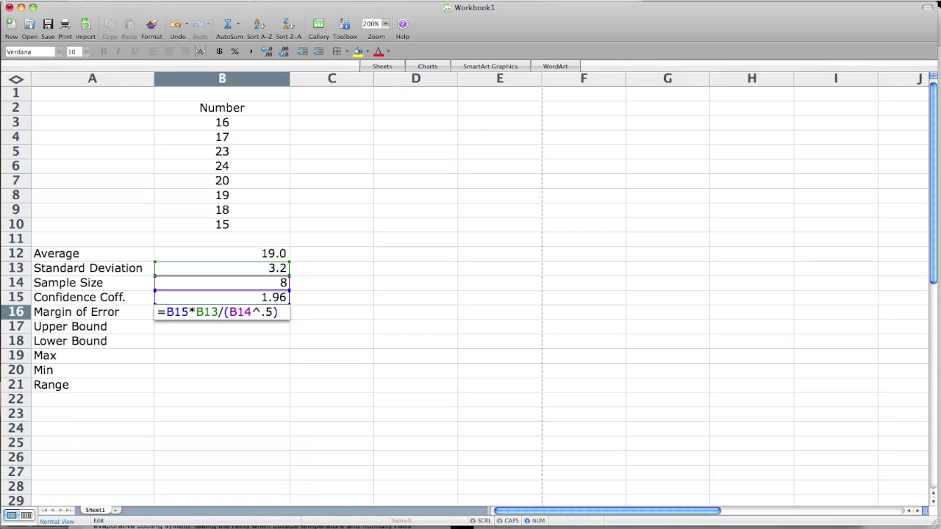
{"action": "type", "text": "("}
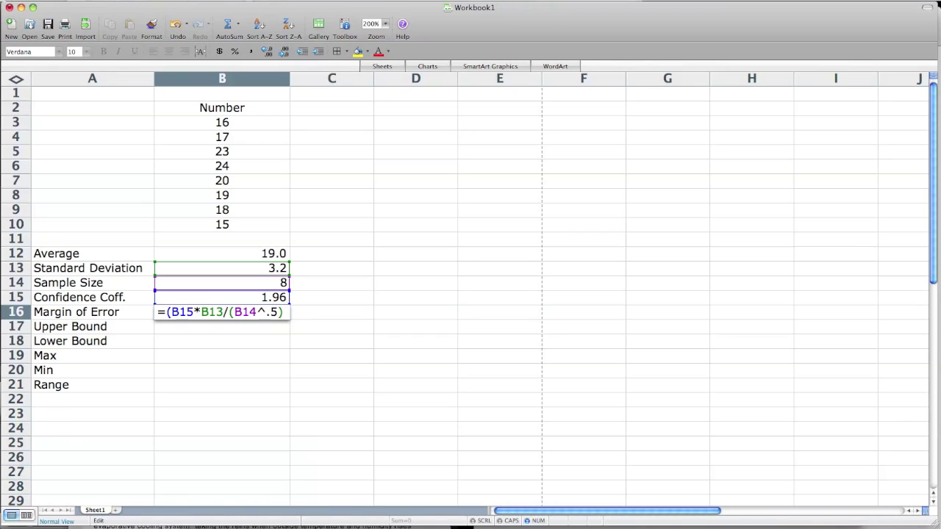
{"action": "type", "text": ")"}
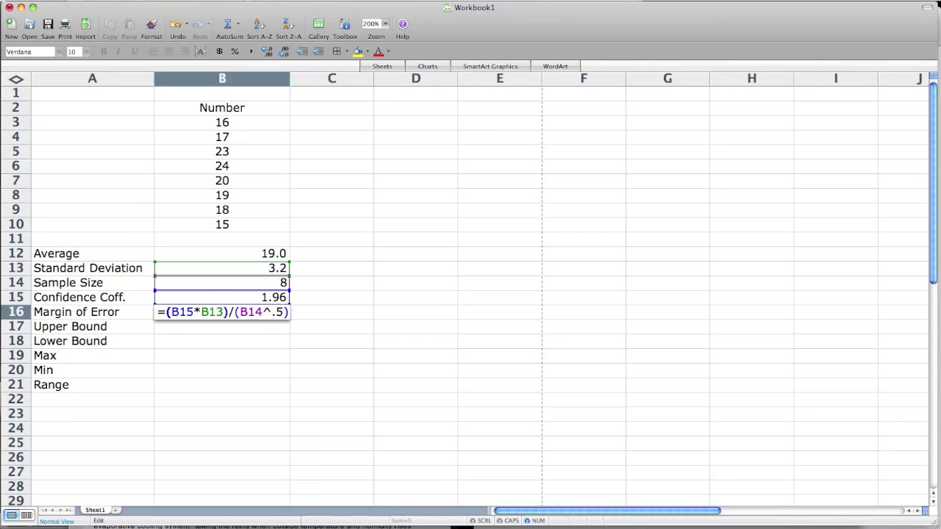
{"action": "key", "text": "Return"}
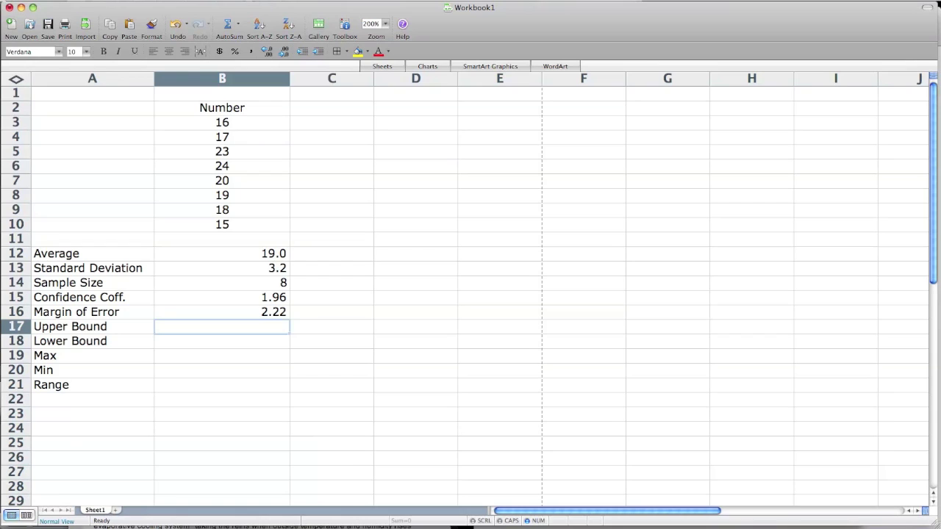
Enter =B12+B16 in B17 for an upper bound of 21.22
{"action": "type", "text": "="}
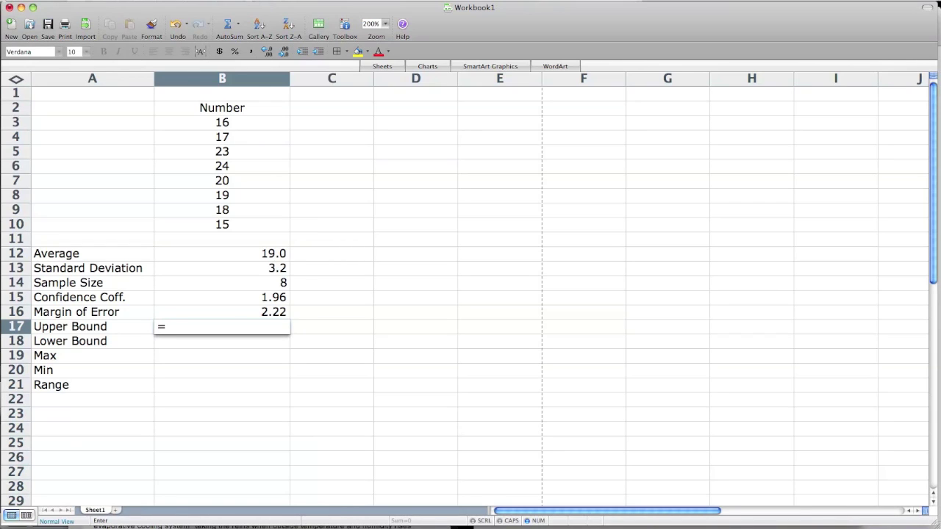
{"action": "left_click", "coordinate": [273, 255]}
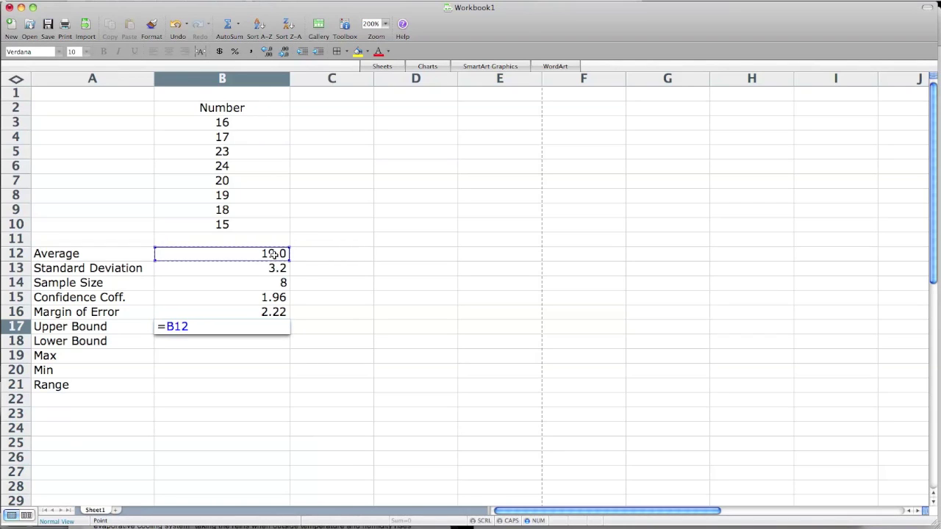
{"action": "type", "text": "+"}
{"action": "left_click", "coordinate": [282, 313]}
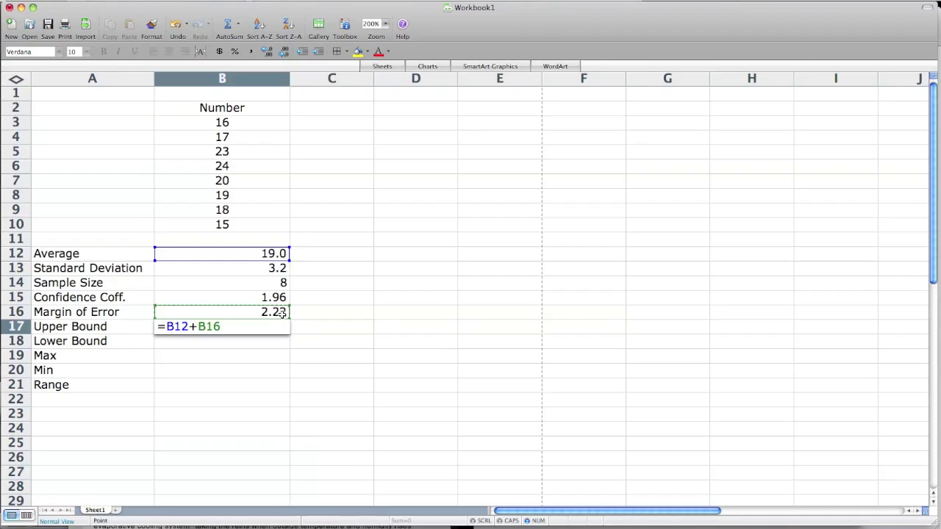
{"action": "key", "text": "Return"}
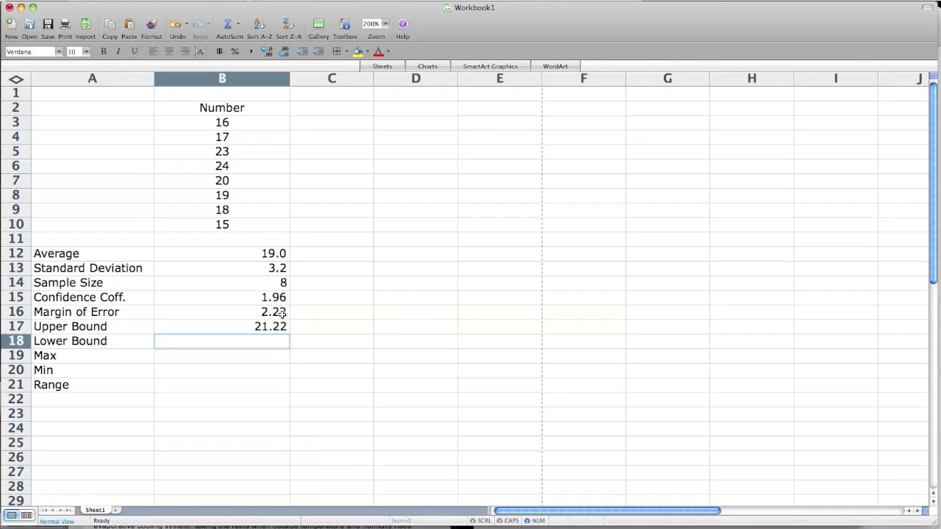
Enter =B12-B16 in B18 for a lower bound of 16.78
{"action": "type", "text": "="}
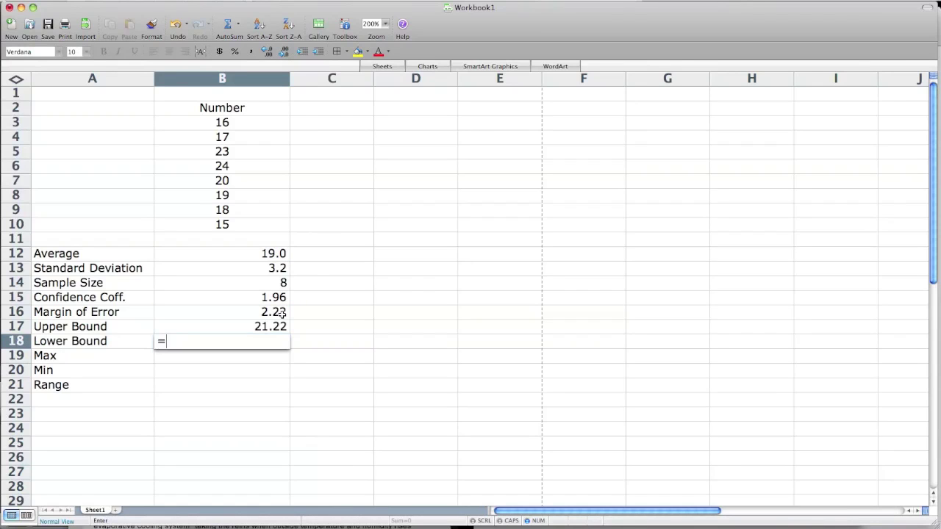
{"action": "left_click", "coordinate": [268, 252]}
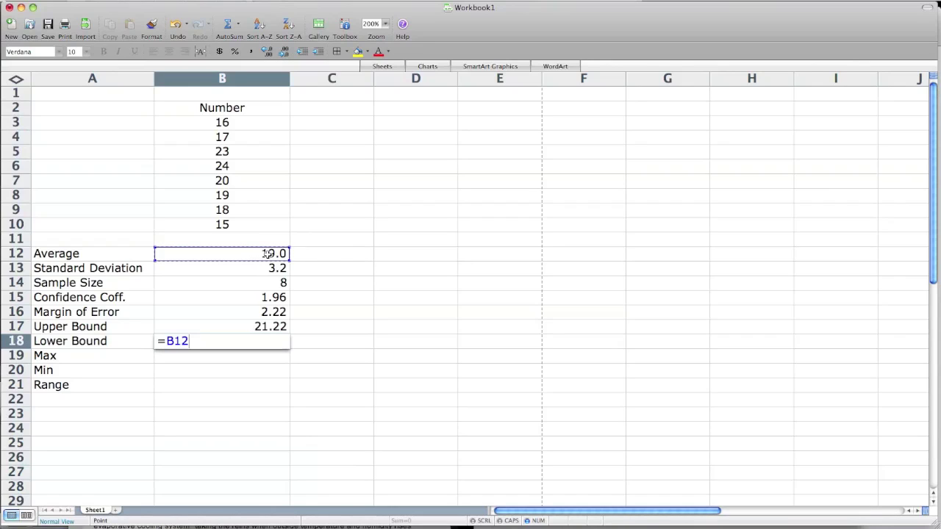
{"action": "type", "text": "-"}
{"action": "left_click", "coordinate": [266, 312]}
{"action": "key", "text": "Return"}
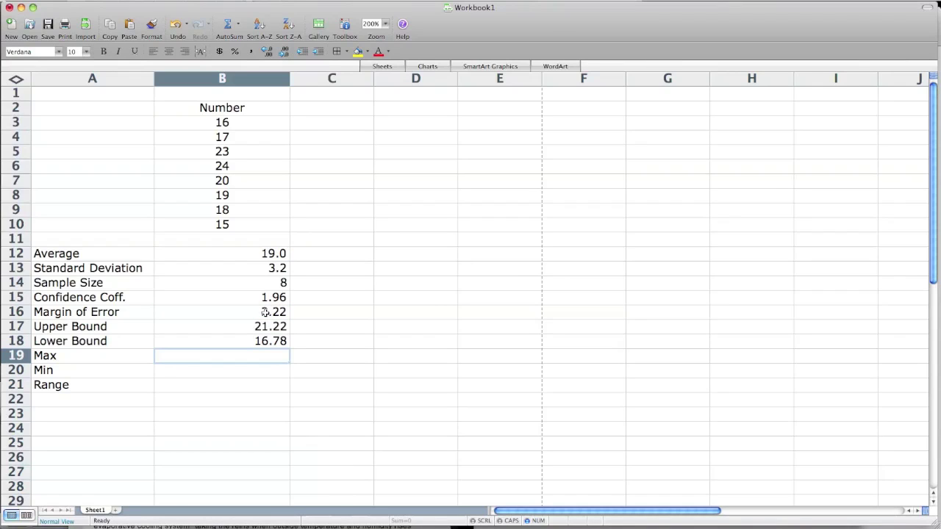
Enter =MAX(B3:B10) in B19, giving 24.00
{"action": "type", "text": "="}
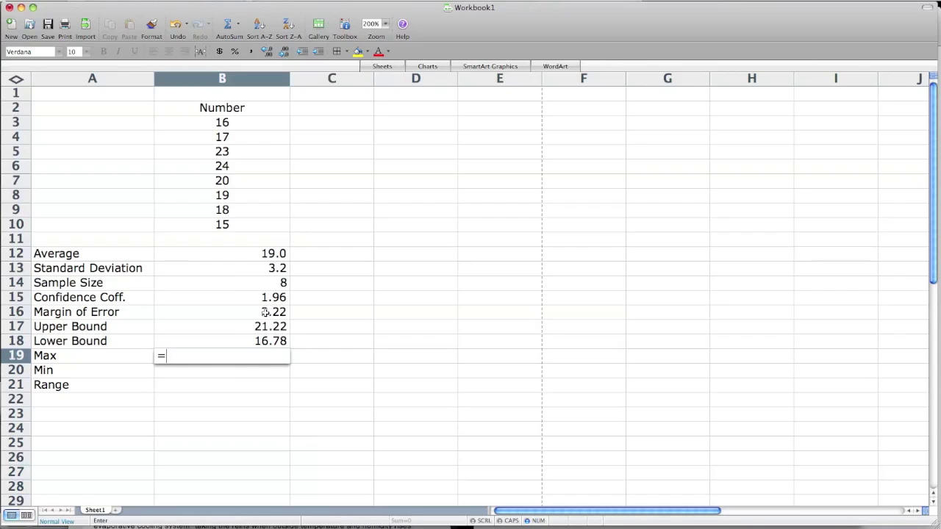
{"action": "type", "text": "max("}
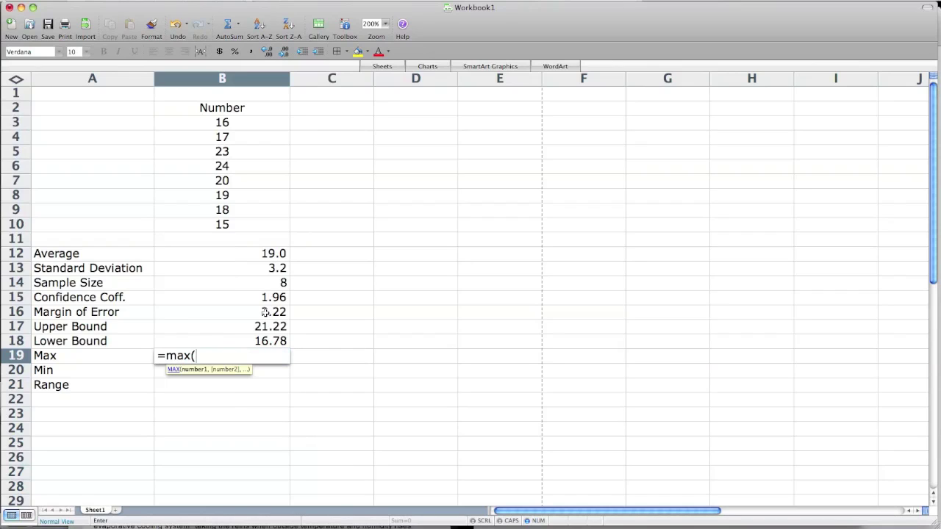
{"action": "left_click_drag", "start_coordinate": [219, 123], "coordinate": [234, 221]}
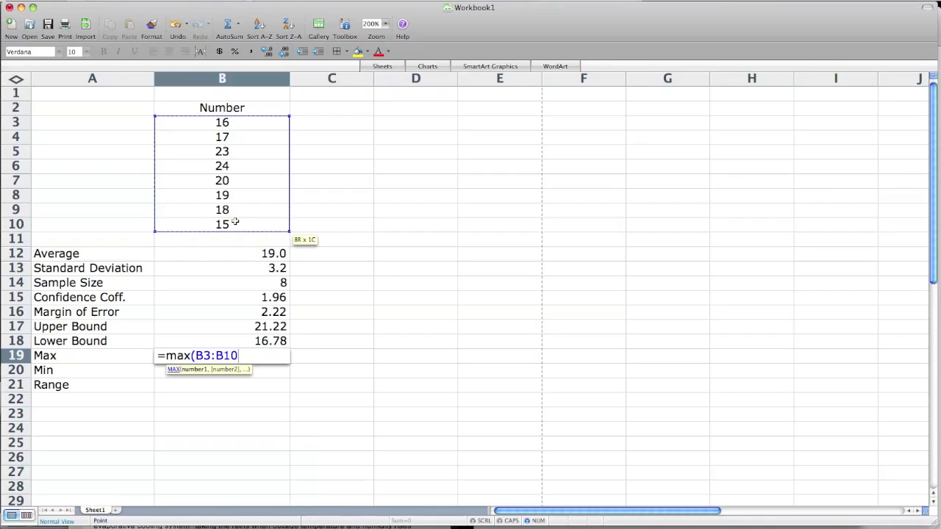
{"action": "type", "text": ")"}
{"action": "key", "text": "Return"}
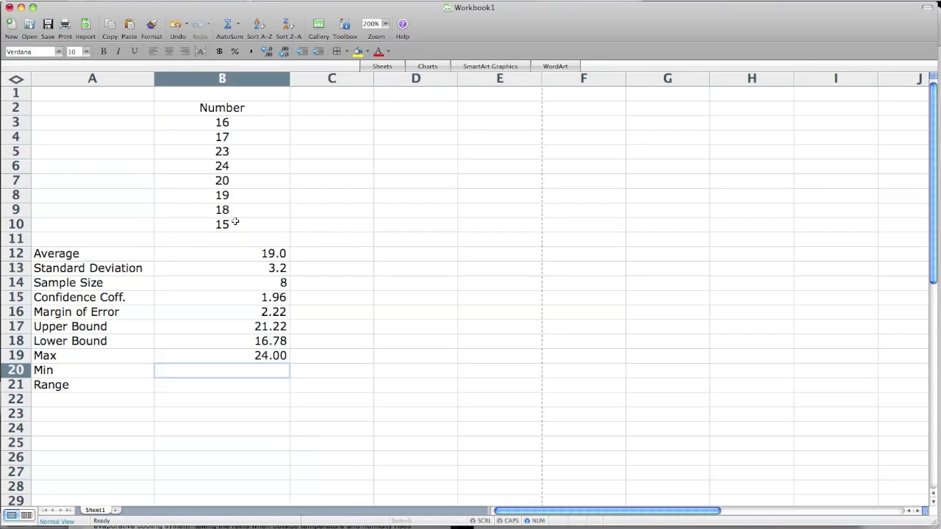
Enter =MIN(B3:B10) in B20, giving 15.00
{"action": "type", "text": "=m"}
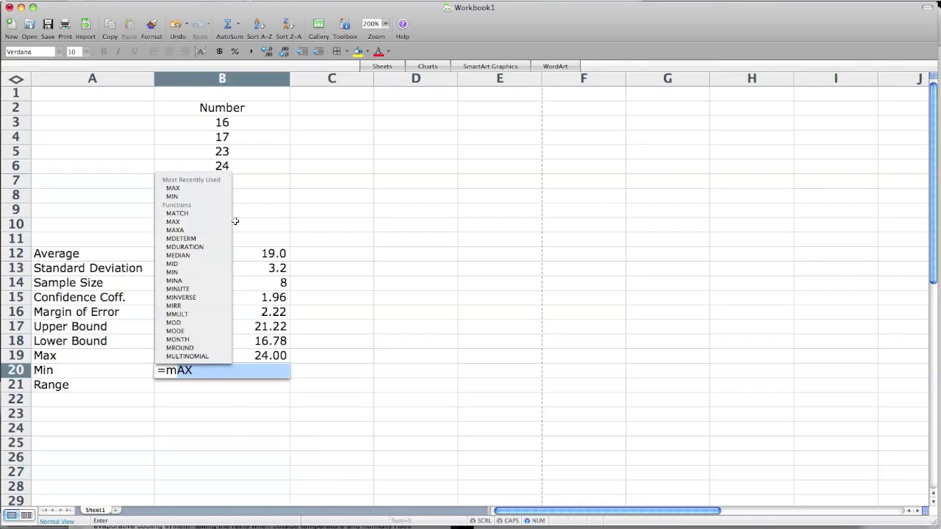
{"action": "type", "text": "in("}
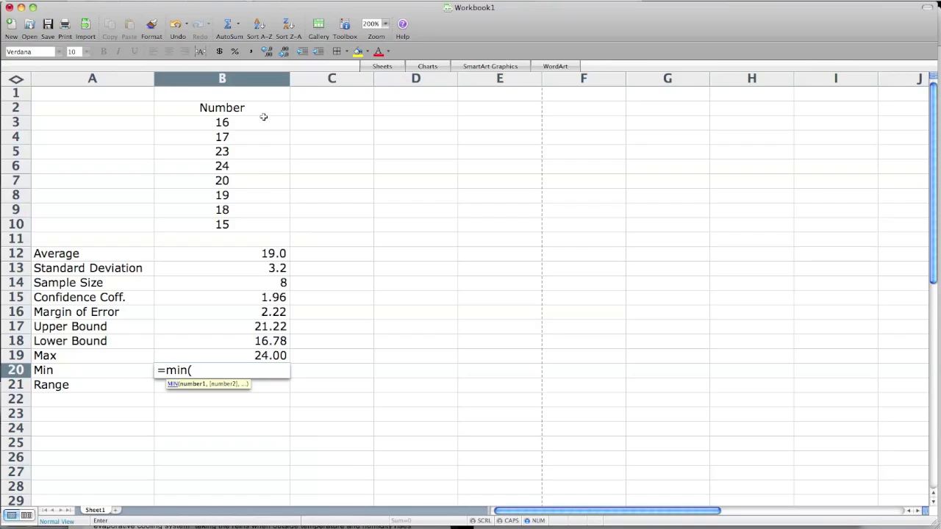
{"action": "left_click_drag", "start_coordinate": [217, 123], "coordinate": [230, 225]}
{"action": "type", "text": ")"}
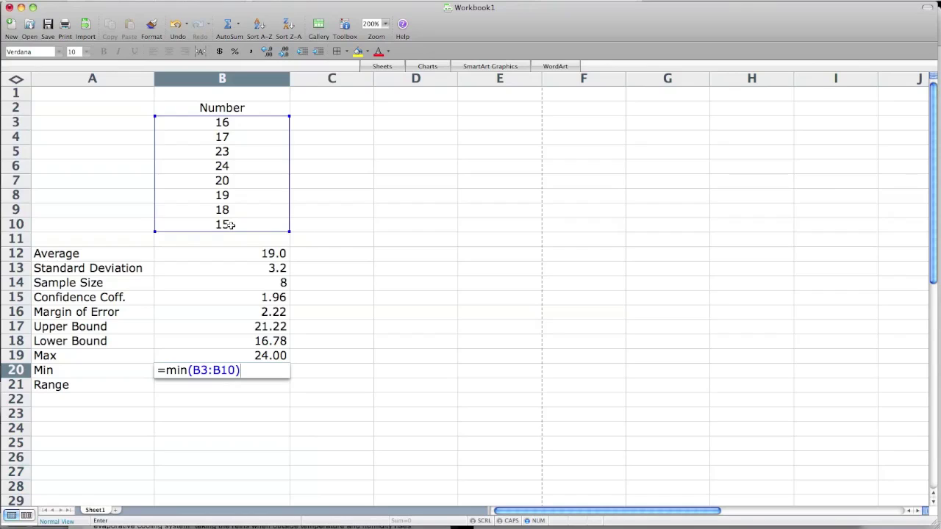
{"action": "key", "text": "Return"}
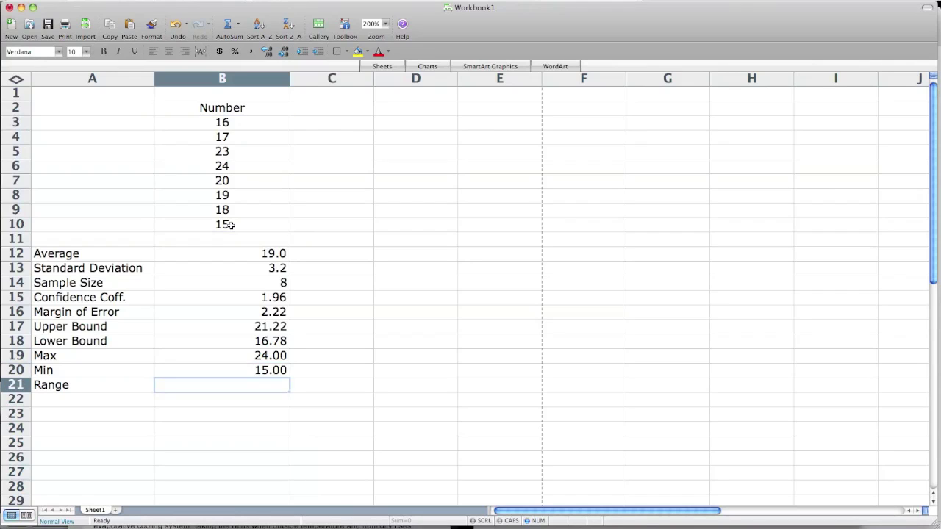
{"action": "type", "text": "="}
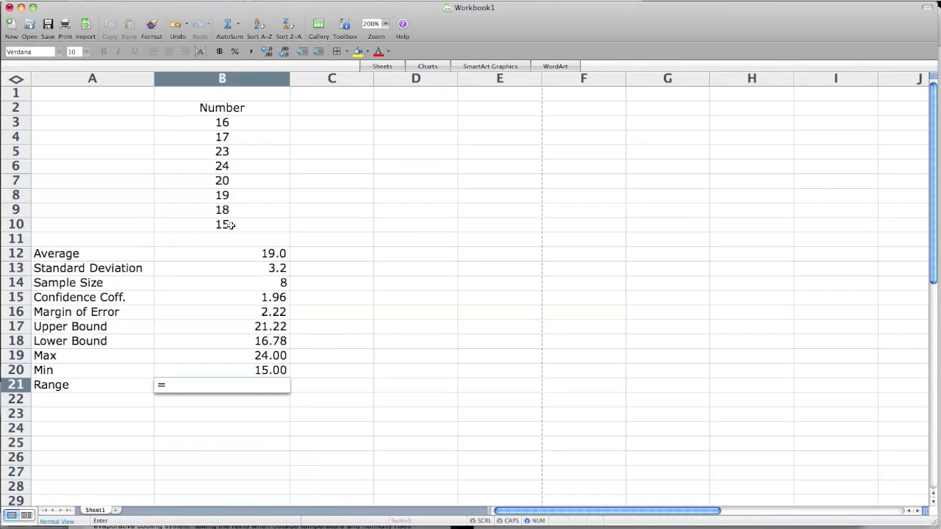
Enter =B19-B20 in B21 so the Range shows 9
{"action": "left_click", "coordinate": [269, 355]}
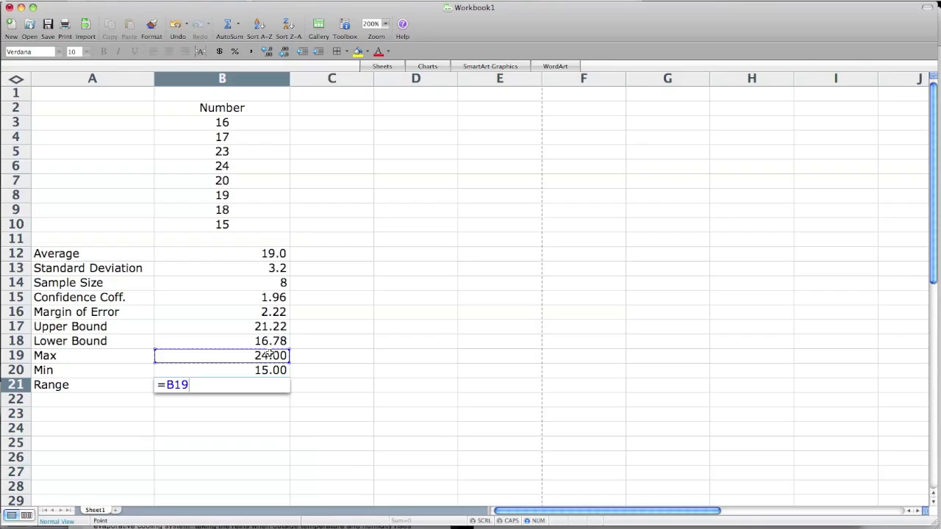
{"action": "type", "text": "-"}
{"action": "left_click", "coordinate": [281, 370]}
{"action": "key", "text": "Return"}
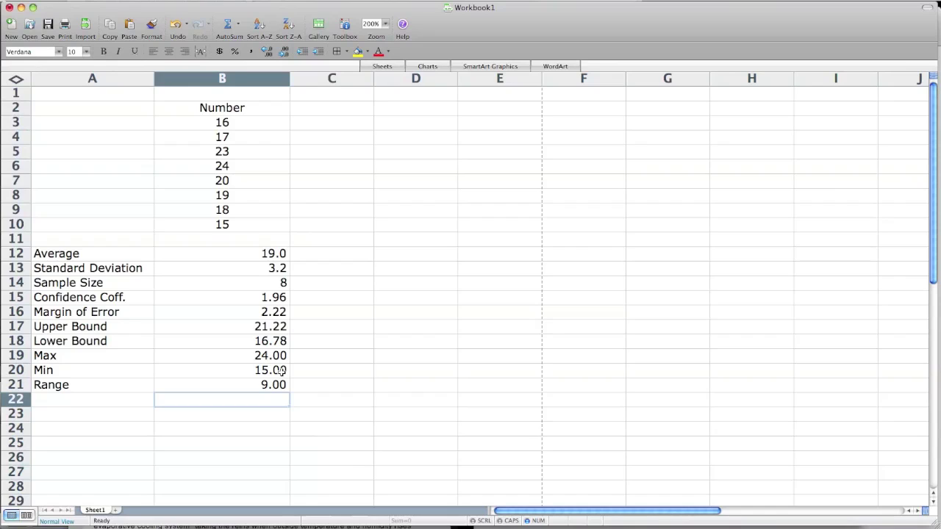
Format B19:B21 as numbers with 0 decimal places, showing 24, 15 and 9
{"action": "left_click_drag", "start_coordinate": [273, 356], "coordinate": [271, 383]}
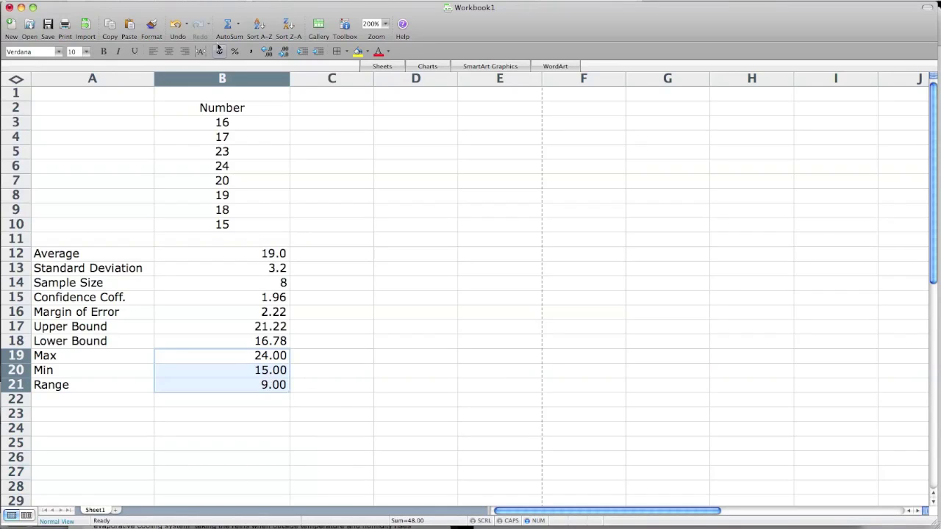
{"action": "left_click", "coordinate": [187, 0]}
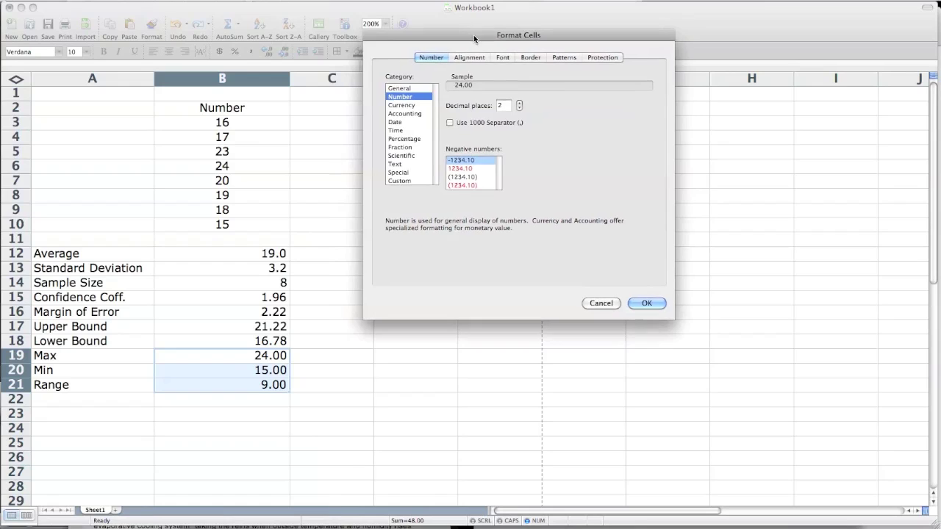
{"action": "left_click", "coordinate": [518, 108]}
{"action": "left_click", "coordinate": [519, 108]}
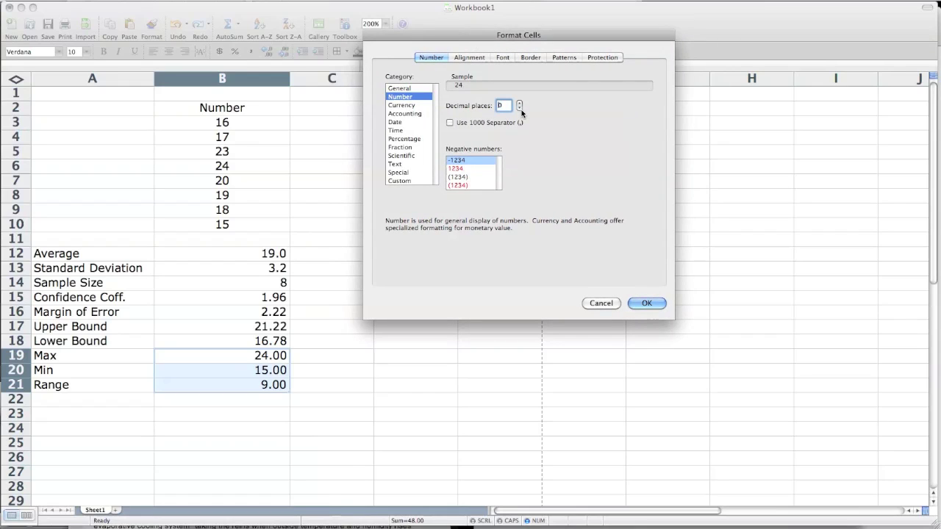
{"action": "left_click", "coordinate": [646, 302]}
{"action": "left_click", "coordinate": [519, 265]}
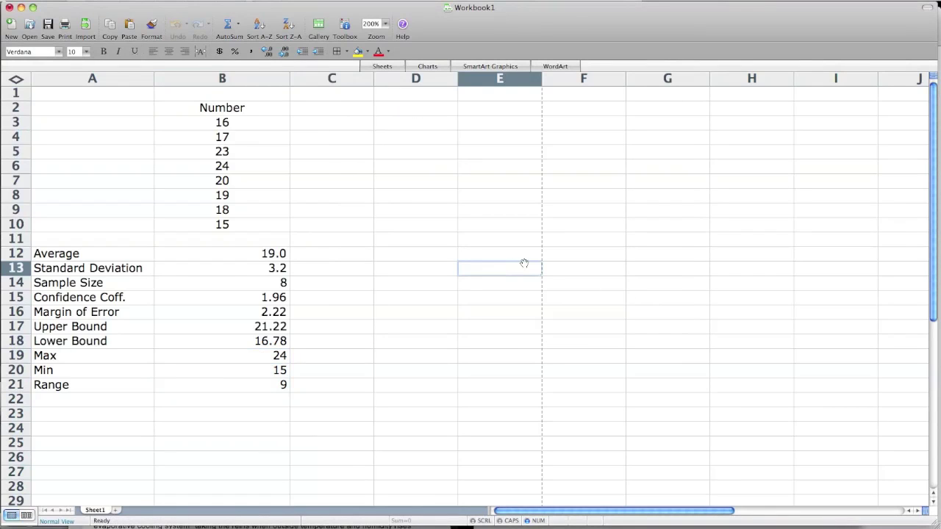